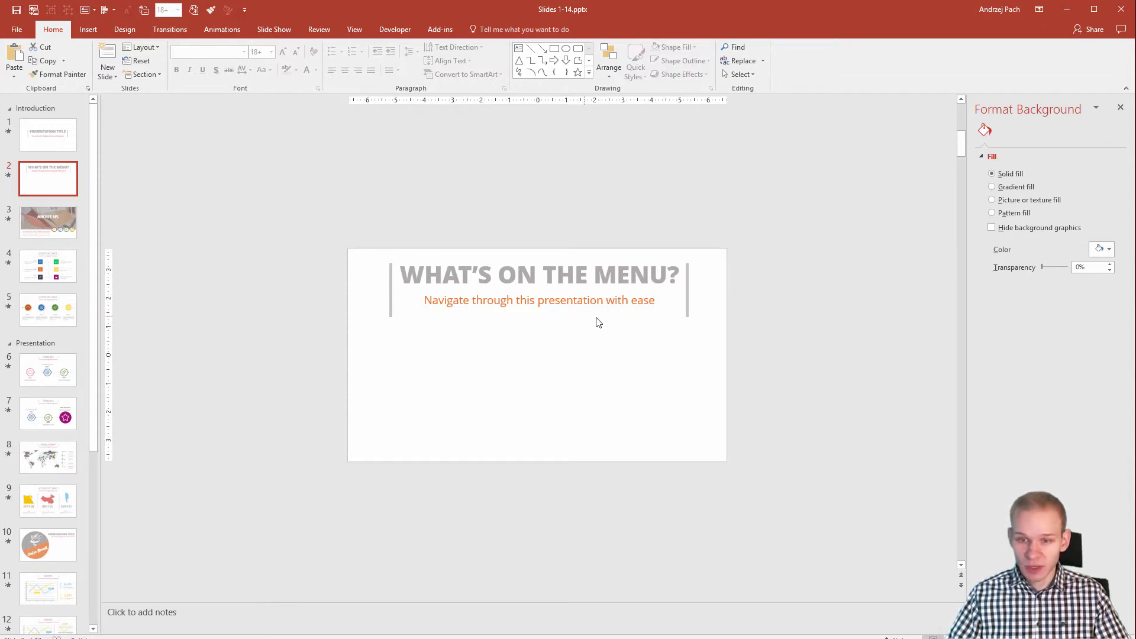
# Show the Insert ribbon while on slide 2, 'What's on the menu?'
pyautogui.click(88, 29)
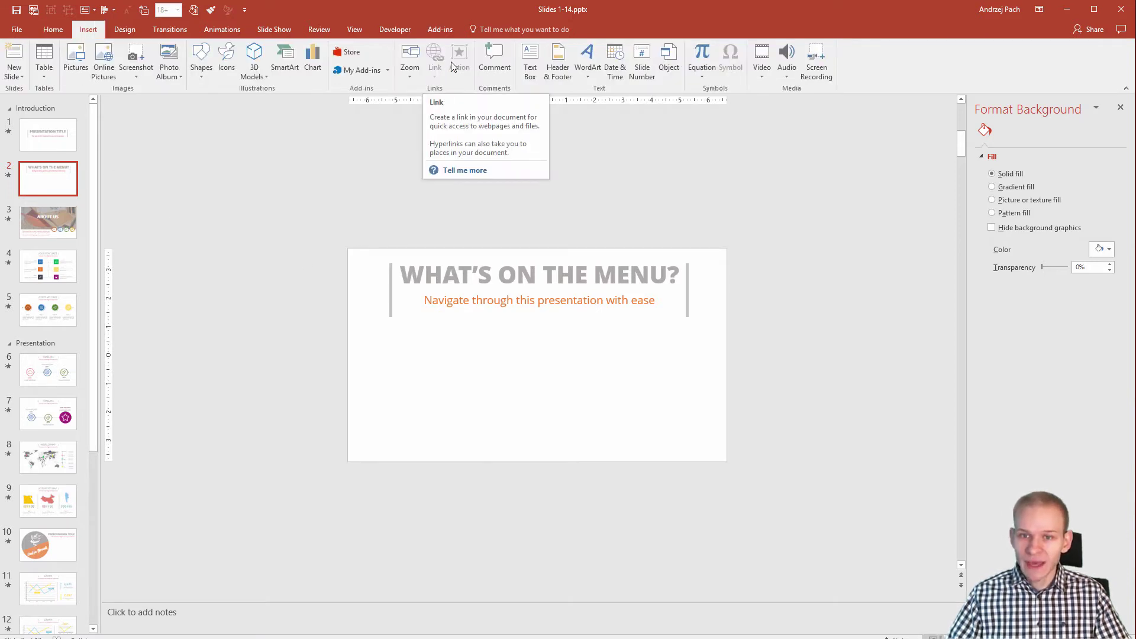
# Draw a blue rectangle below the subtitle and duplicate it into a row of boxes
pyautogui.click(209, 81)
pyautogui.click(225, 102)
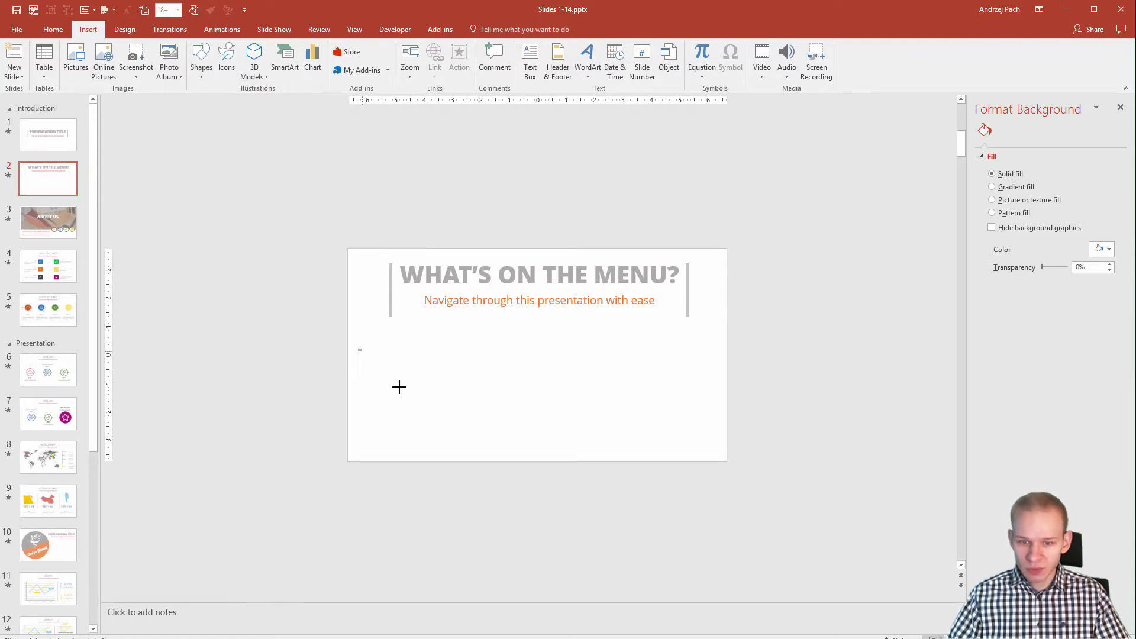
pyautogui.moveTo(399, 387); pyautogui.dragTo(445, 413)
pyautogui.keyDown('ctrl'); pyautogui.moveTo(392, 384); pyautogui.dragTo(516, 381); pyautogui.keyUp('ctrl')
pyautogui.moveTo(423, 396)
pyautogui.keyDown('ctrl'); pyautogui.mouseDown()
pyautogui.moveTo(653, 381)
pyautogui.moveTo(706, 442)
pyautogui.mouseUp(); pyautogui.keyUp('ctrl')
# Label the first two boxes 'Slide 5' and 'Slide 8', fixing a mistyped label
pyautogui.click(409, 385)
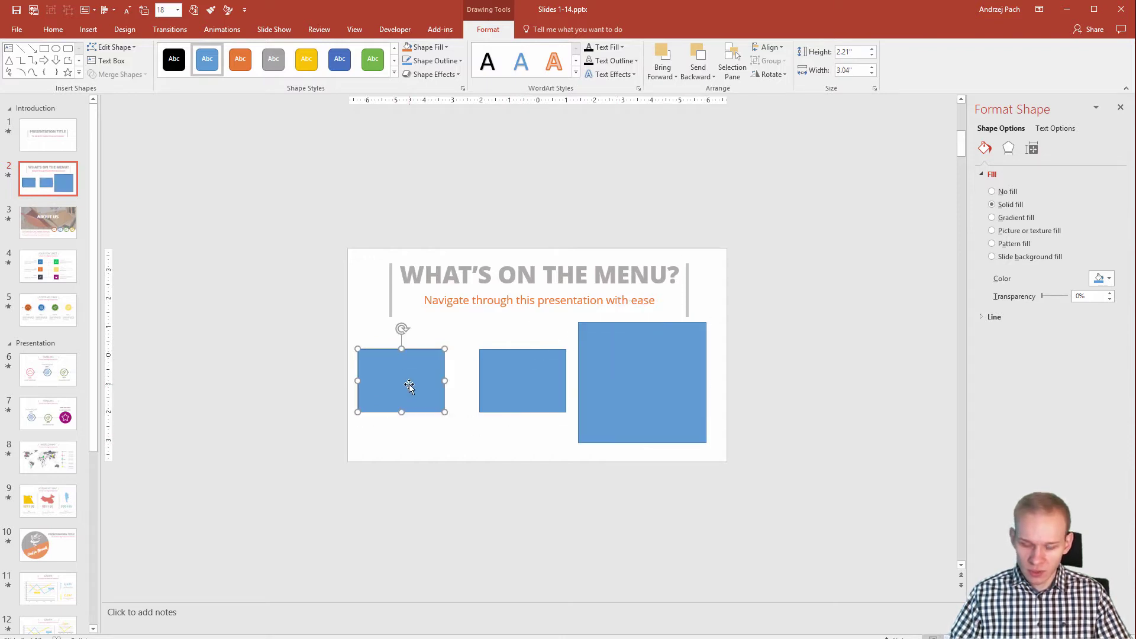
pyautogui.write('s')
pyautogui.click(533, 388)
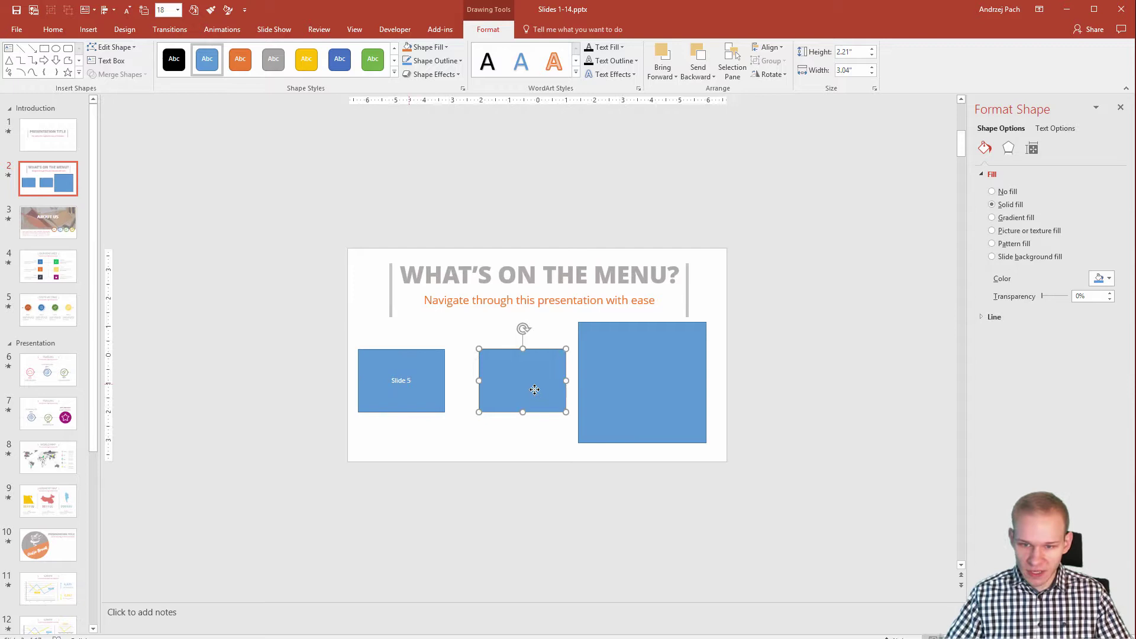
pyautogui.write('Slide 20')
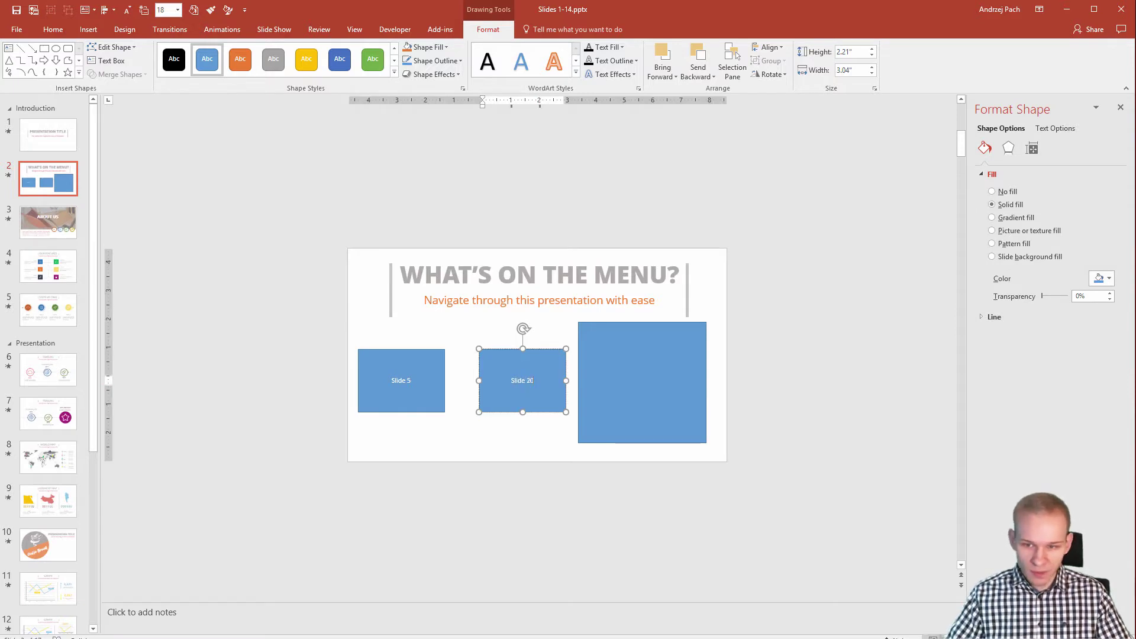
pyautogui.click(603, 385)
pyautogui.hotkey('ctrl', 'z')
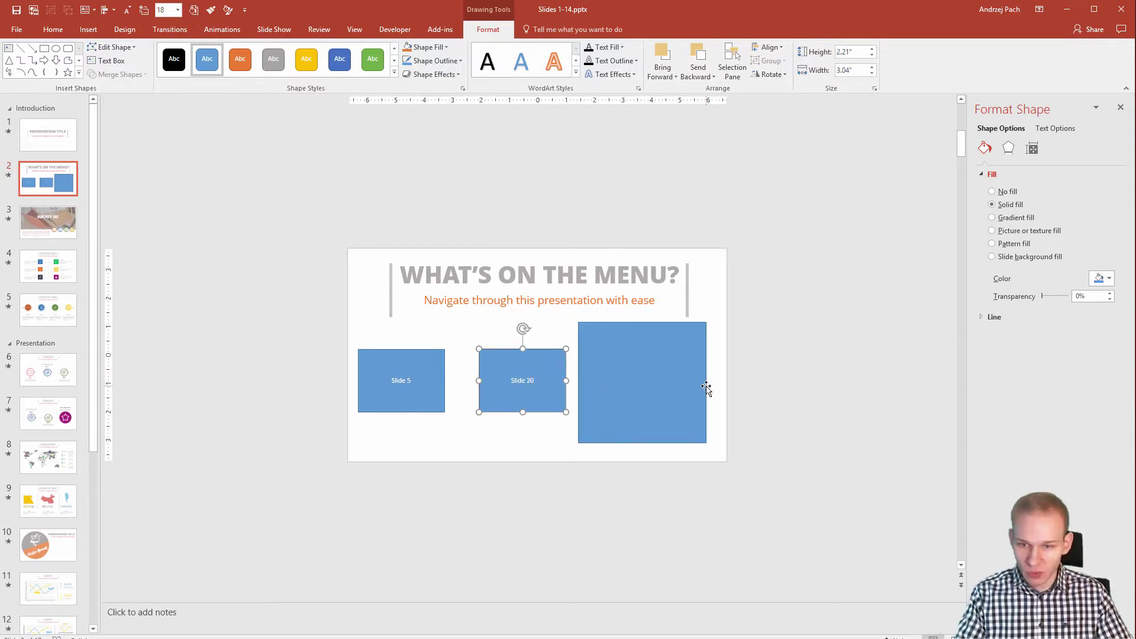
pyautogui.write('S')
pyautogui.press('BackSpace')
pyautogui.press('BackSpace')
pyautogui.press('BackSpace')
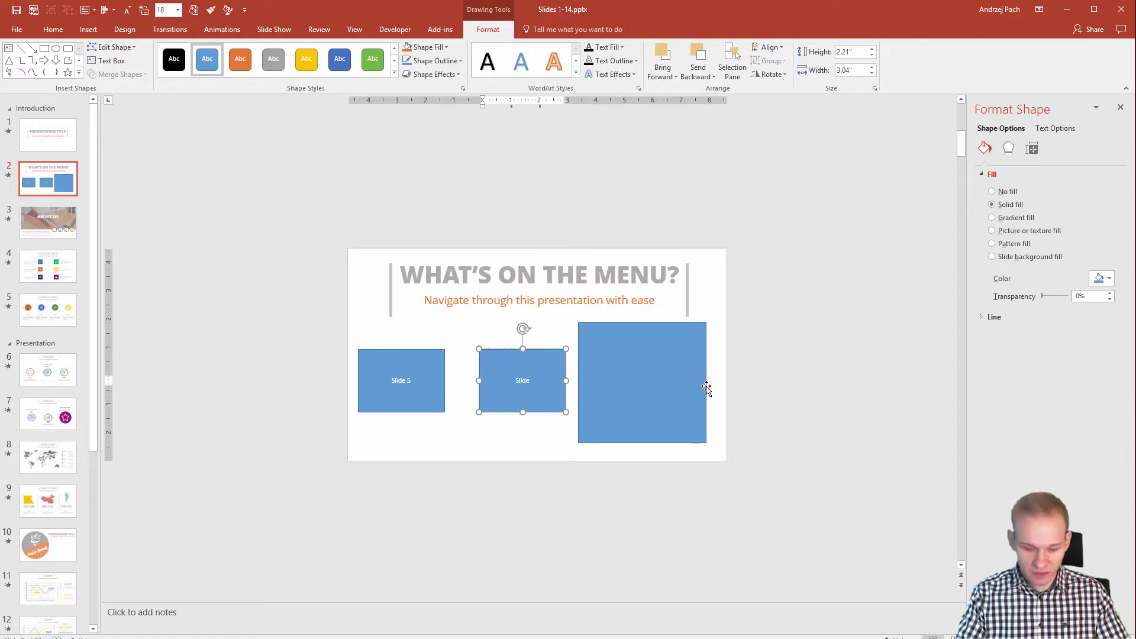
pyautogui.write('8')
pyautogui.click(724, 397)
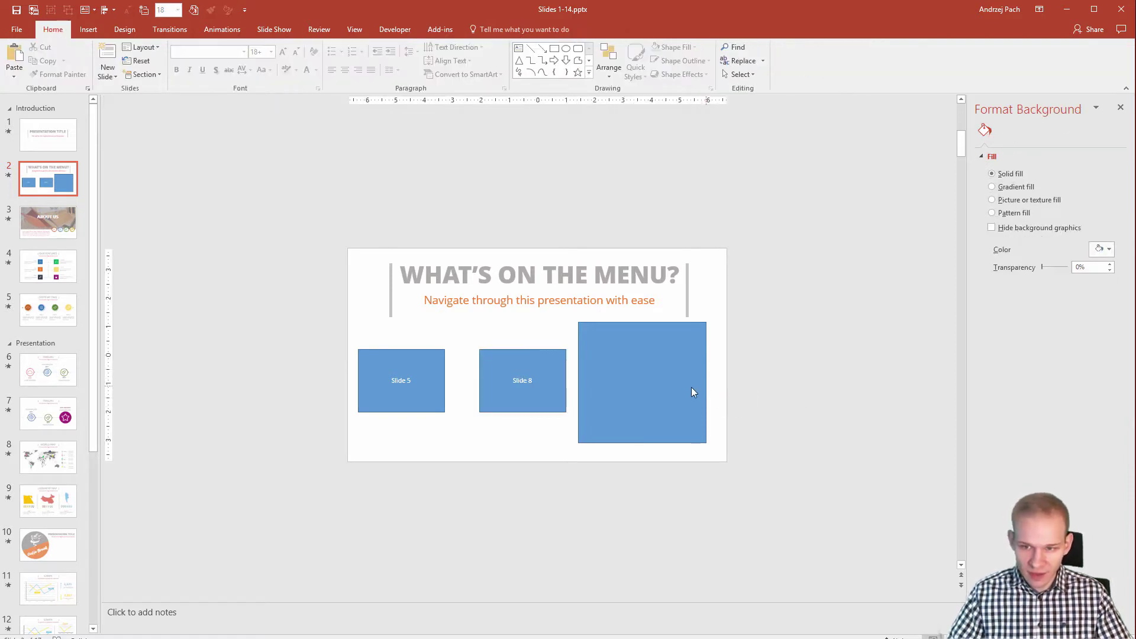
# Label the large third box 'Slide 12'
pyautogui.click(692, 387)
pyautogui.write('Slide 12')
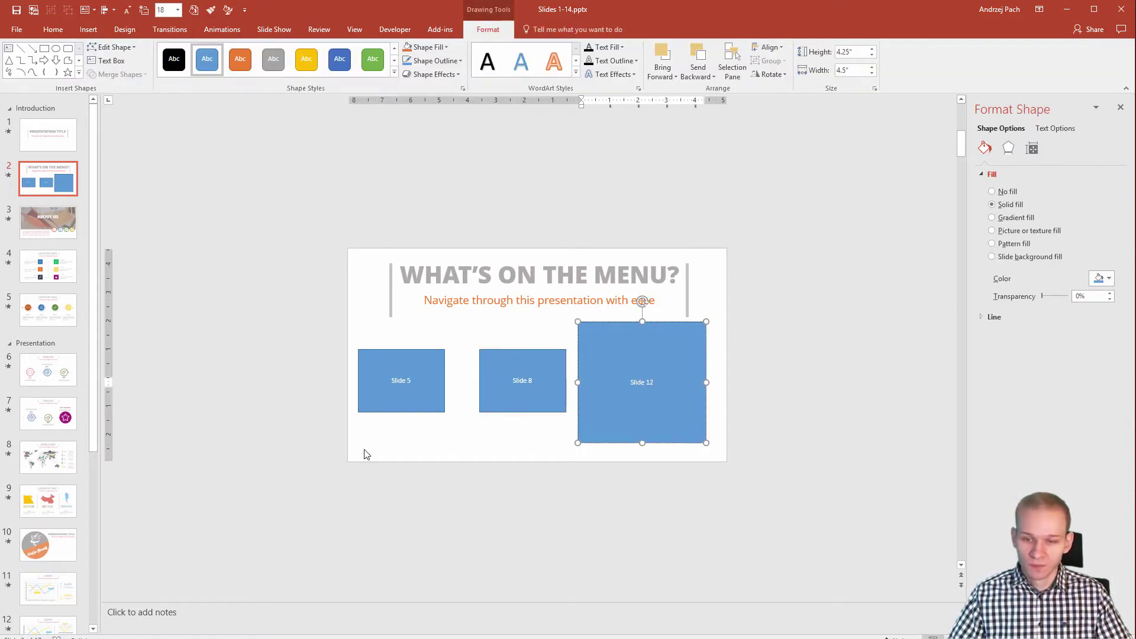
pyautogui.click(365, 453)
pyautogui.click(421, 413)
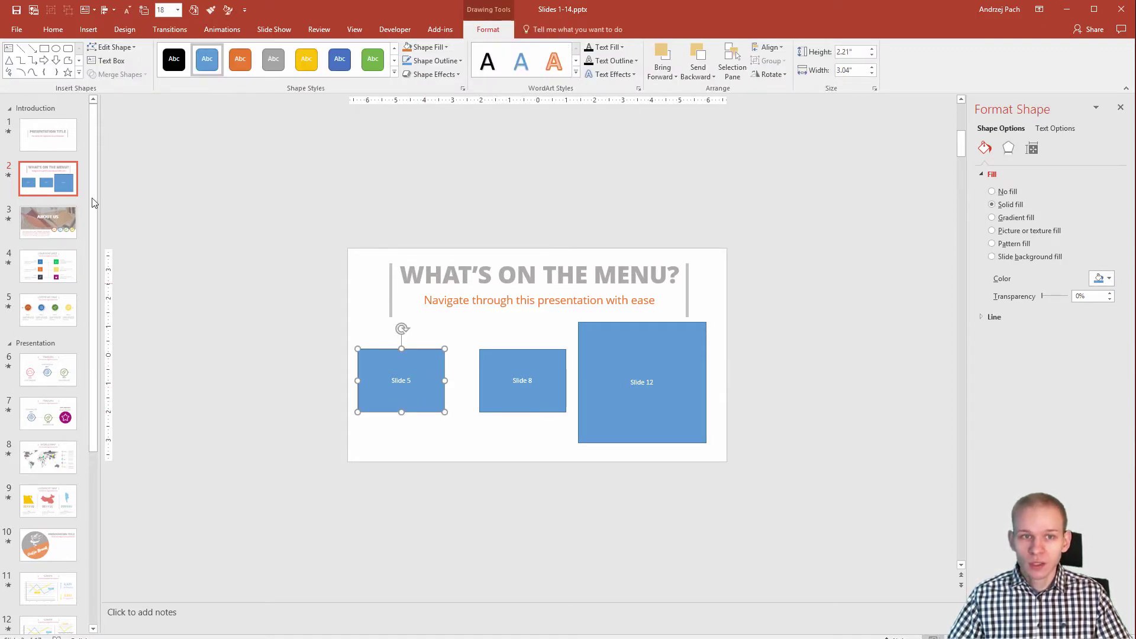
# Hyperlink the Slide 5 box to '5. Slide 5' under Place in This Document
pyautogui.click(88, 31)
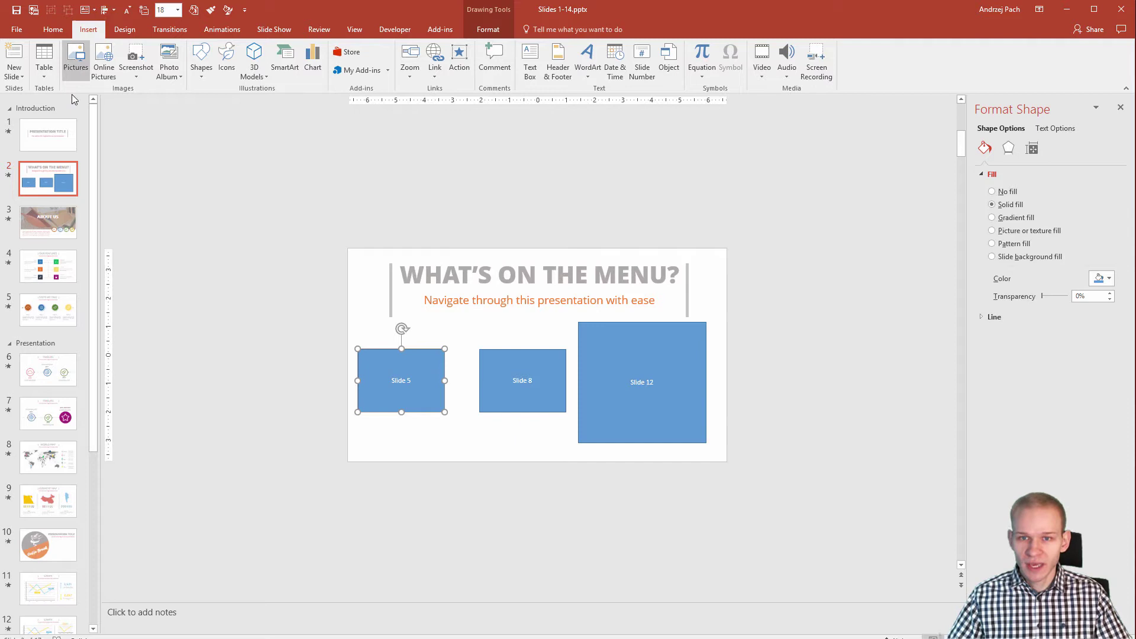
pyautogui.click(437, 56)
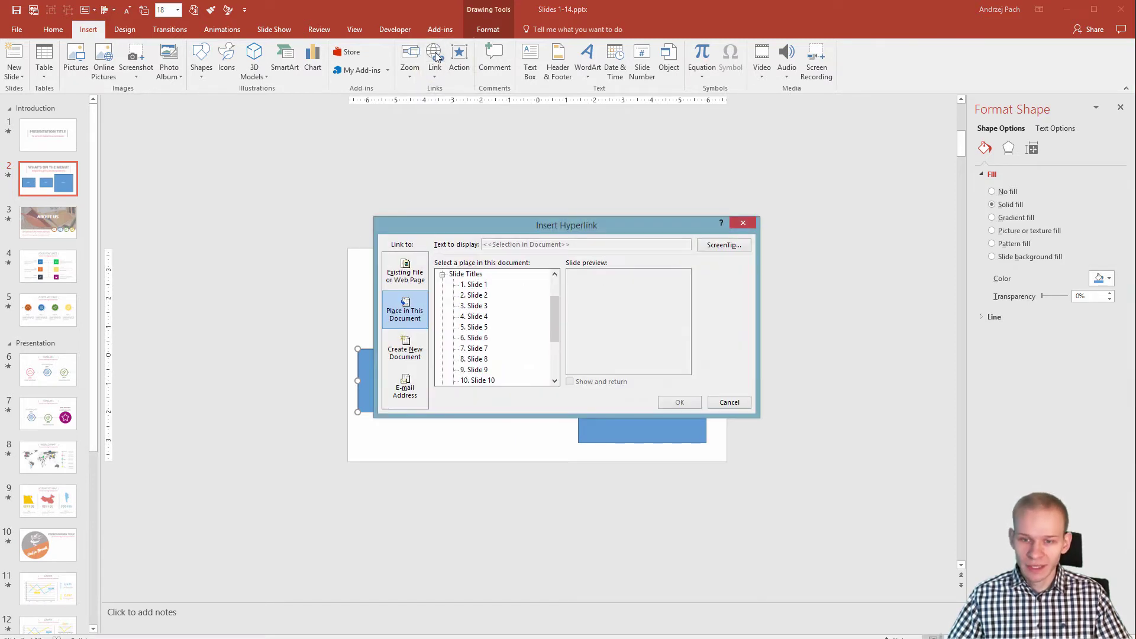
pyautogui.click(404, 273)
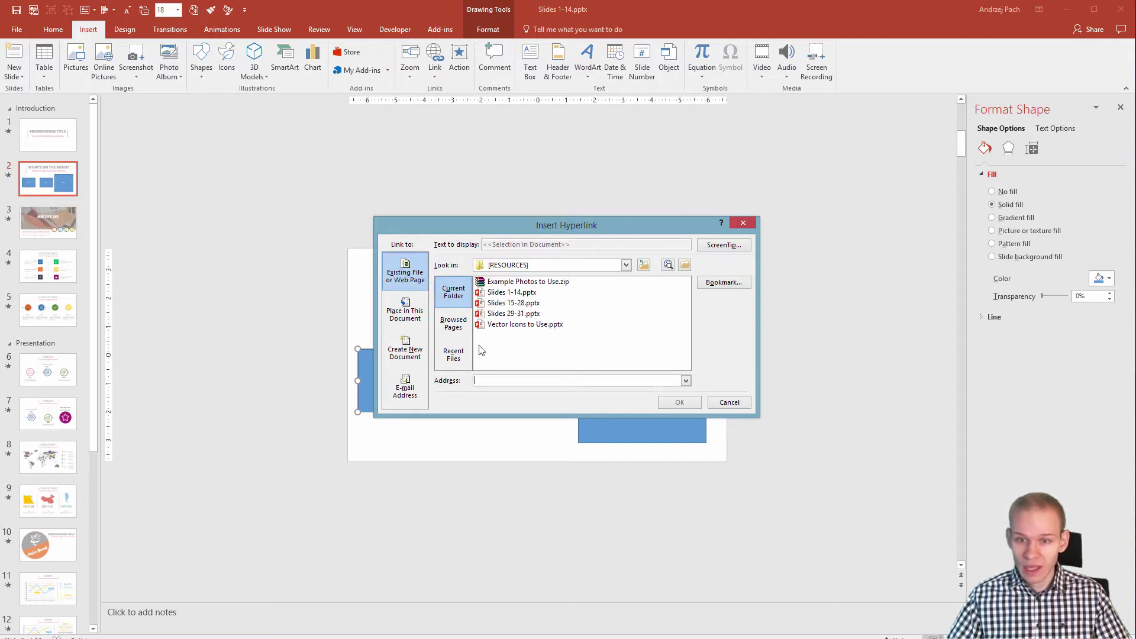
pyautogui.click(404, 317)
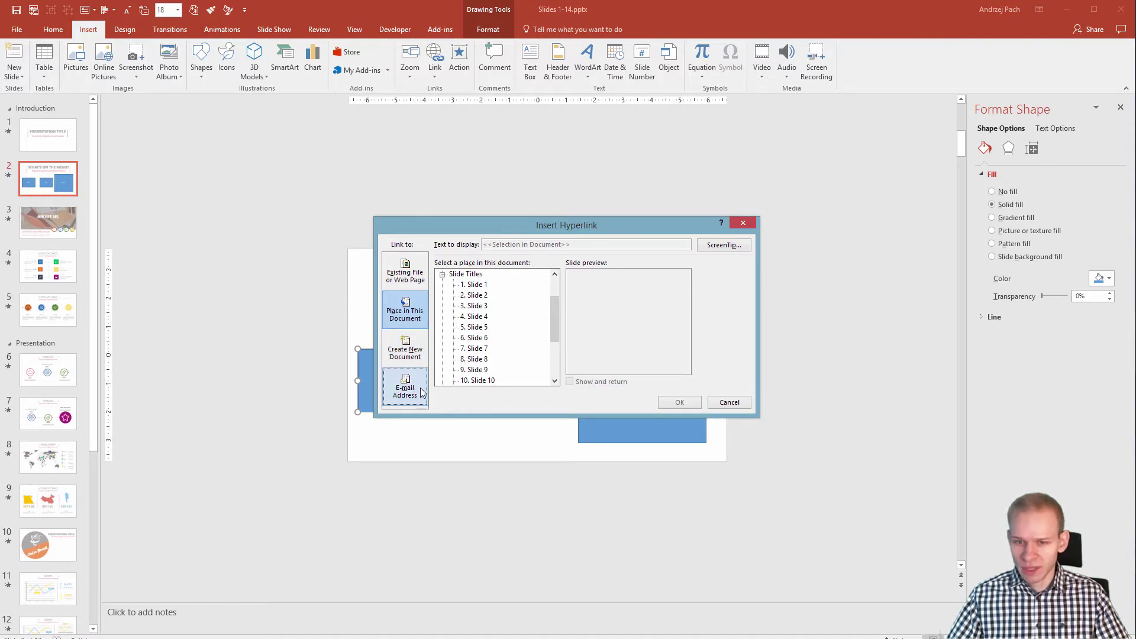
pyautogui.click(481, 317)
pyautogui.scroll(-3, 483, 320)
pyautogui.scroll(2, 481, 320)
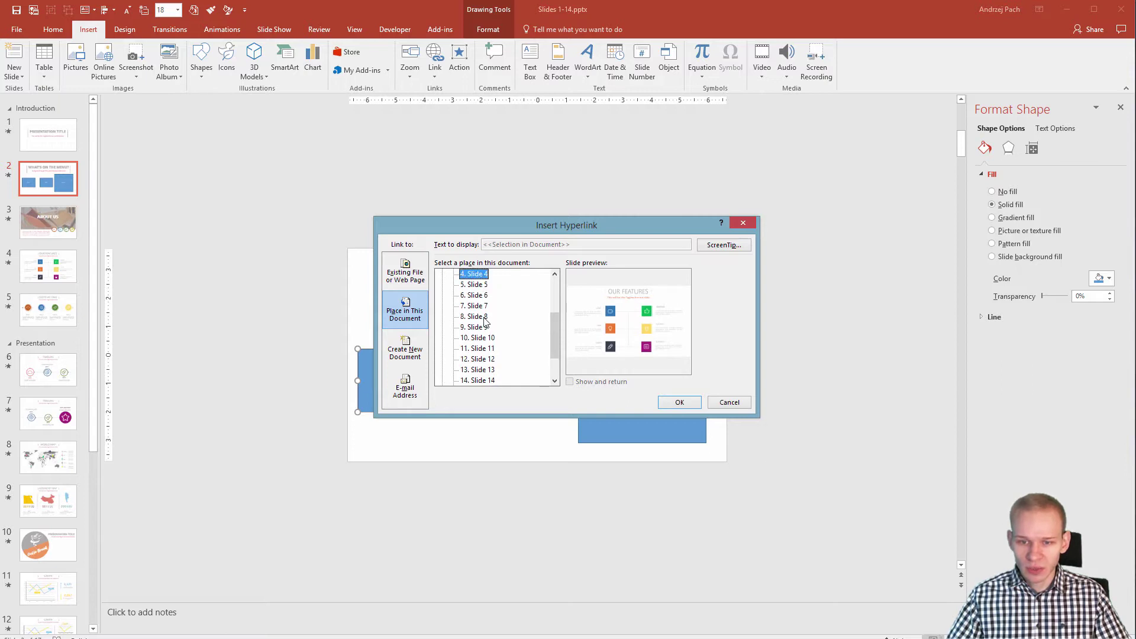
pyautogui.moveTo(516, 228); pyautogui.dragTo(715, 268)
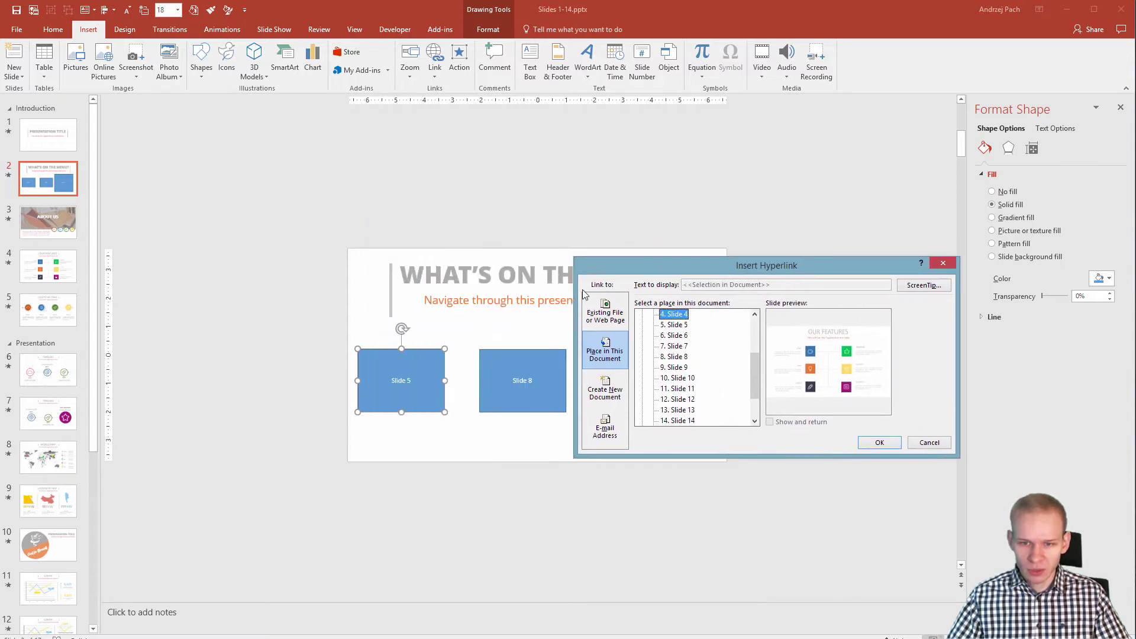
pyautogui.click(682, 325)
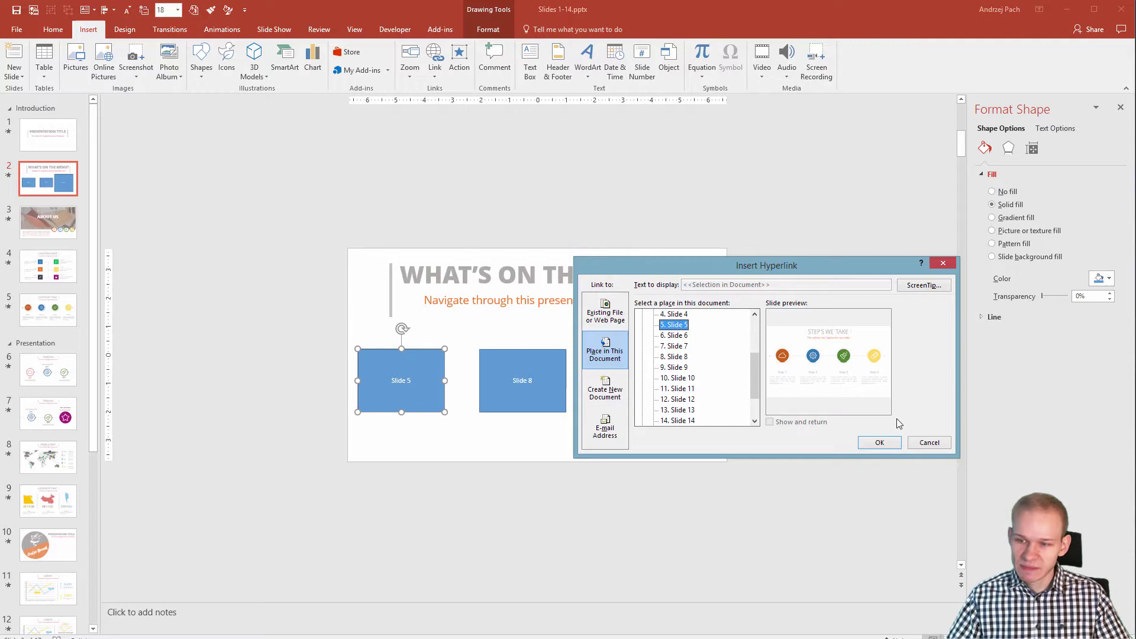
pyautogui.click(878, 444)
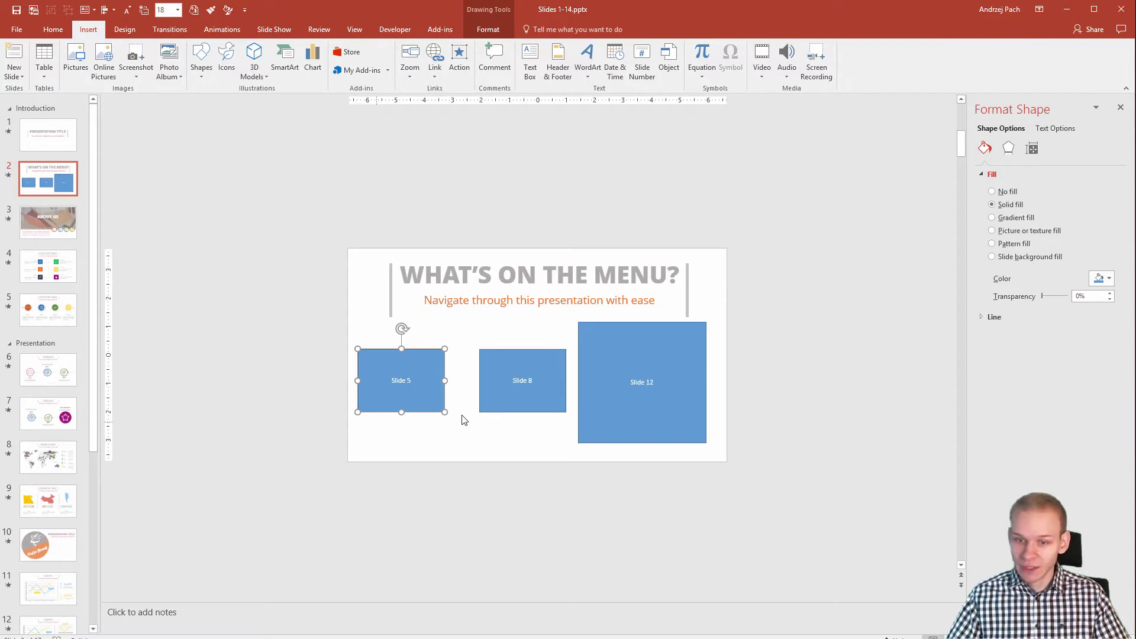
# Hyperlink the Slide 8 box to '8. Slide 8' in this document
pyautogui.click(540, 403)
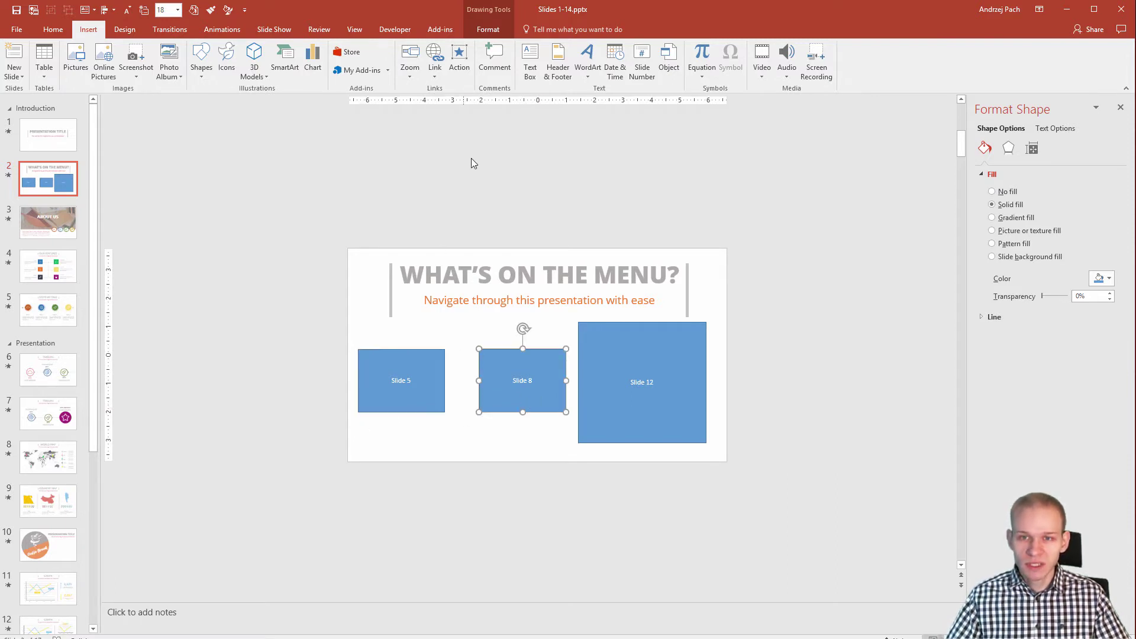
pyautogui.click(435, 59)
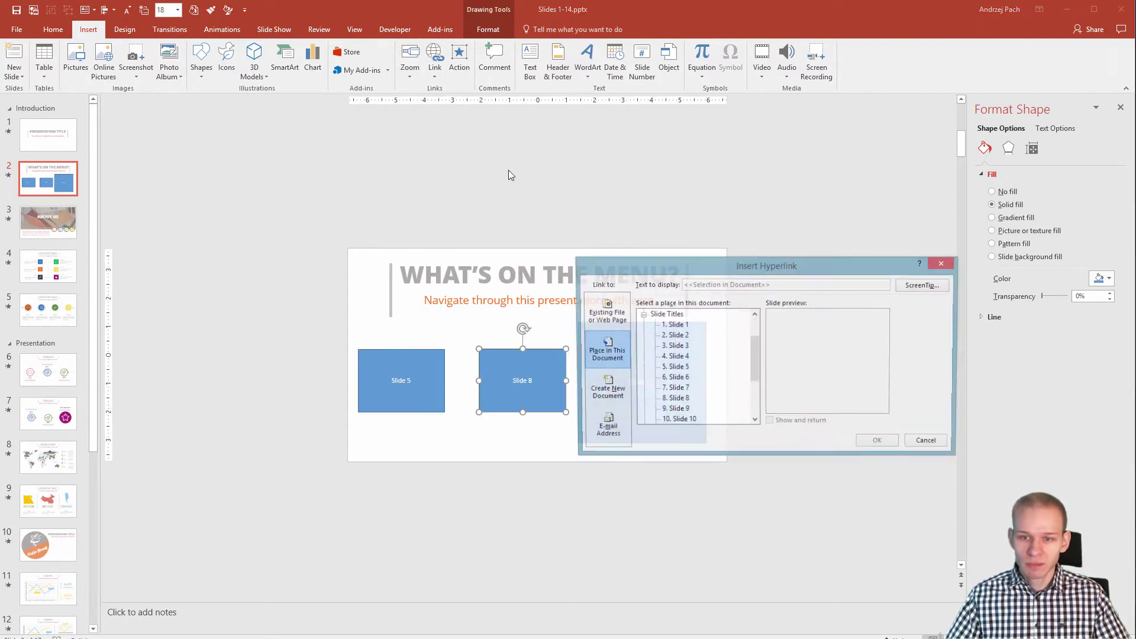
pyautogui.click(677, 400)
pyautogui.click(879, 442)
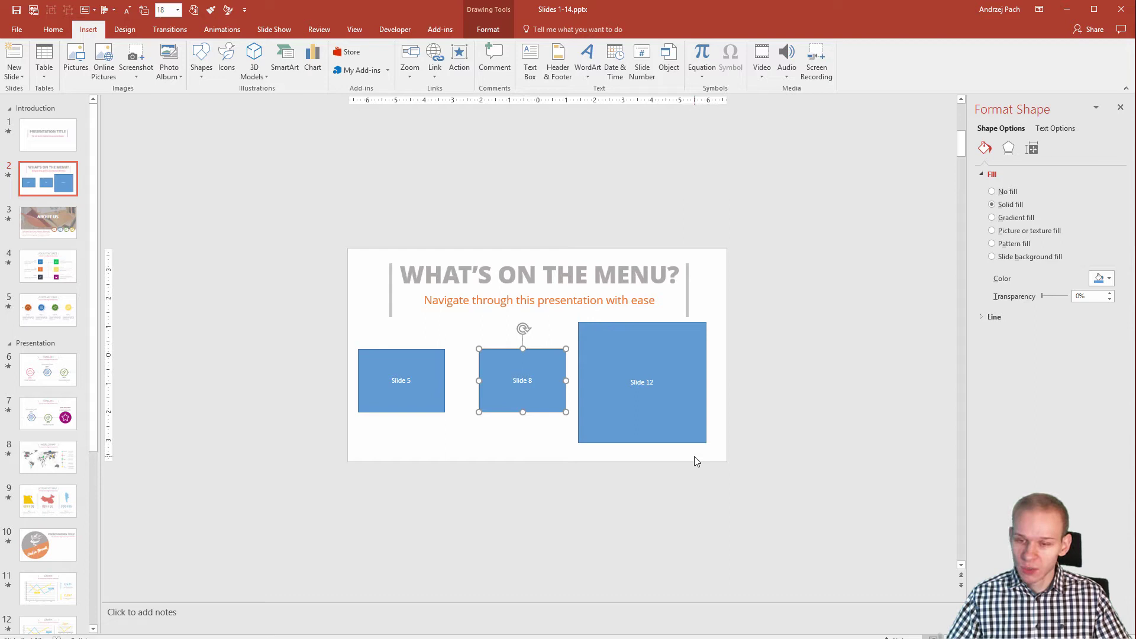
pyautogui.click(690, 419)
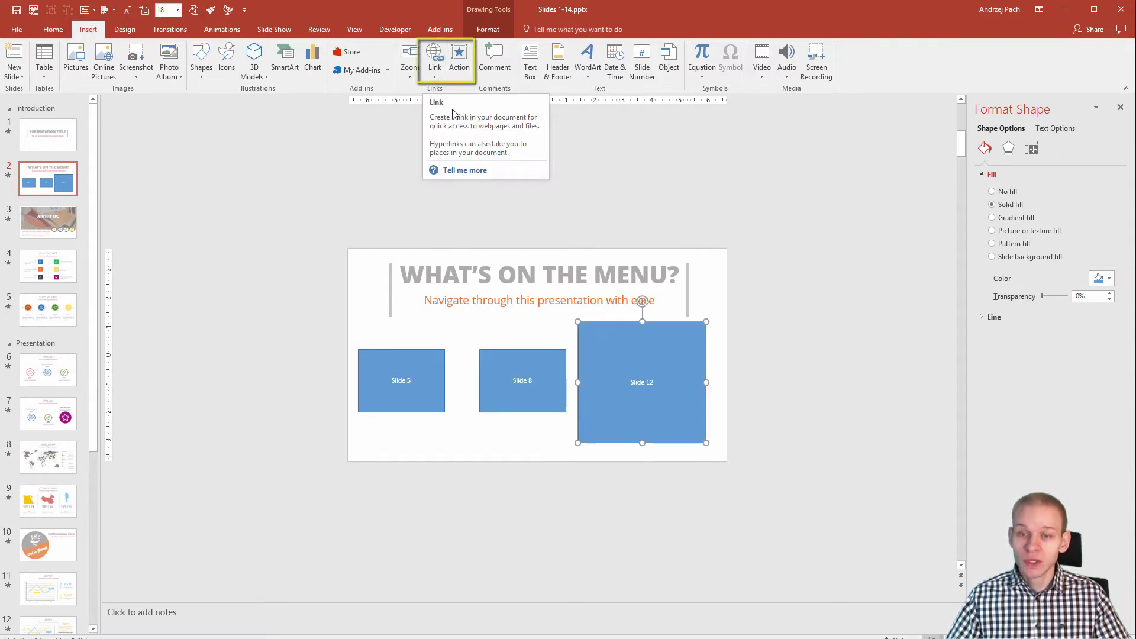
# Give the Slide 12 box a Mouse Over action that hyperlinks to Slide 12
pyautogui.click(460, 57)
pyautogui.moveTo(598, 215); pyautogui.dragTo(644, 192)
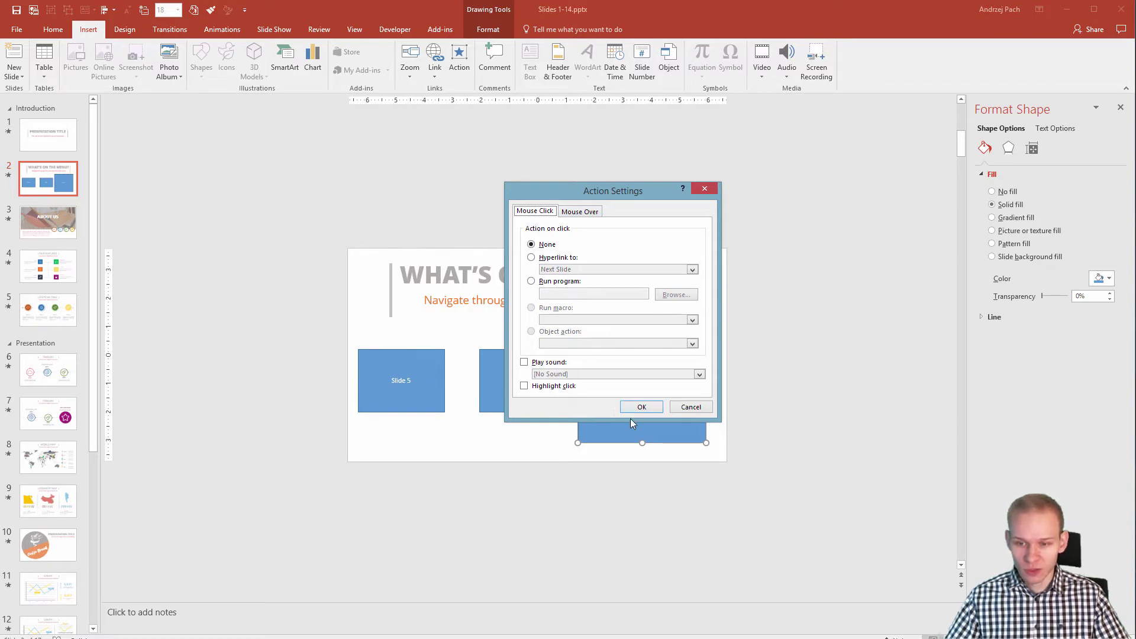
pyautogui.click(582, 214)
pyautogui.moveTo(604, 191); pyautogui.dragTo(796, 192)
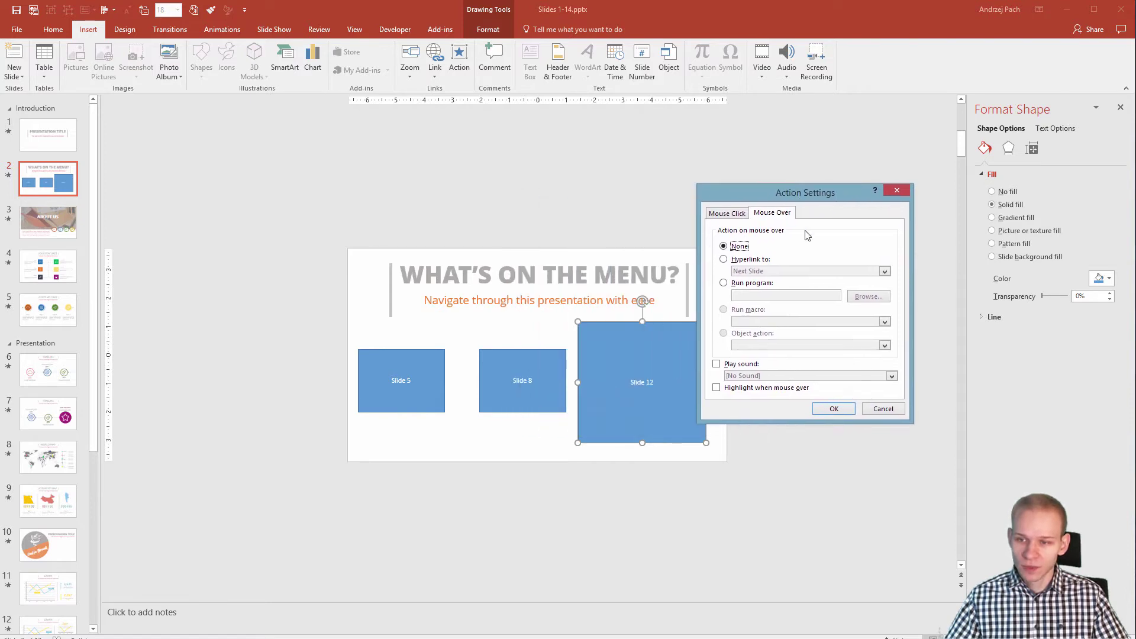
pyautogui.click(742, 263)
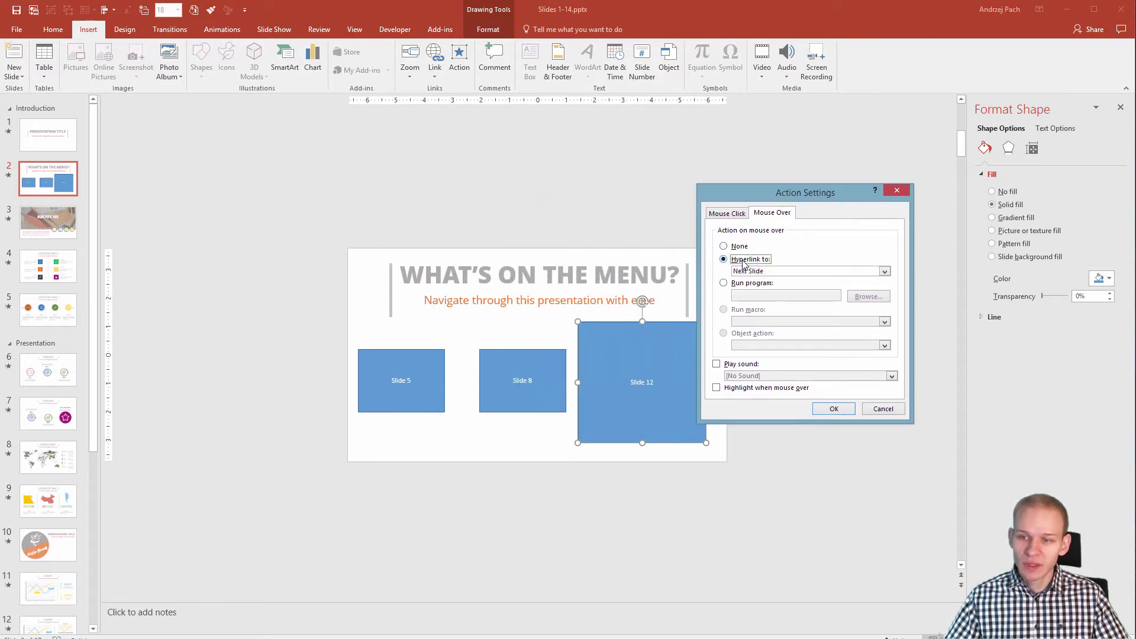
pyautogui.click(753, 271)
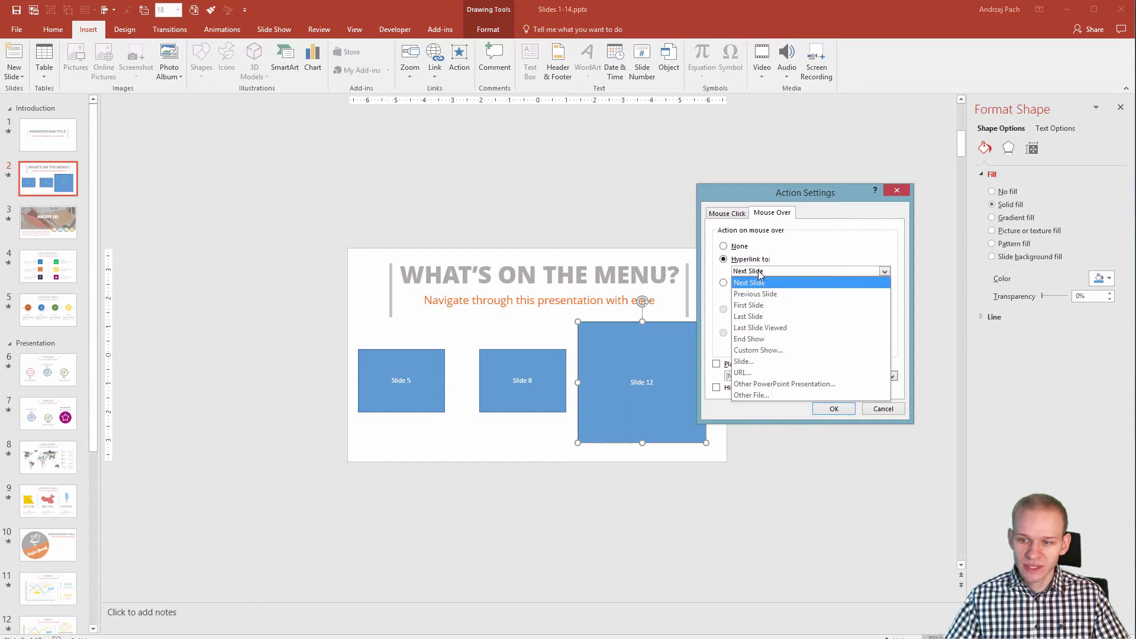
pyautogui.click(792, 361)
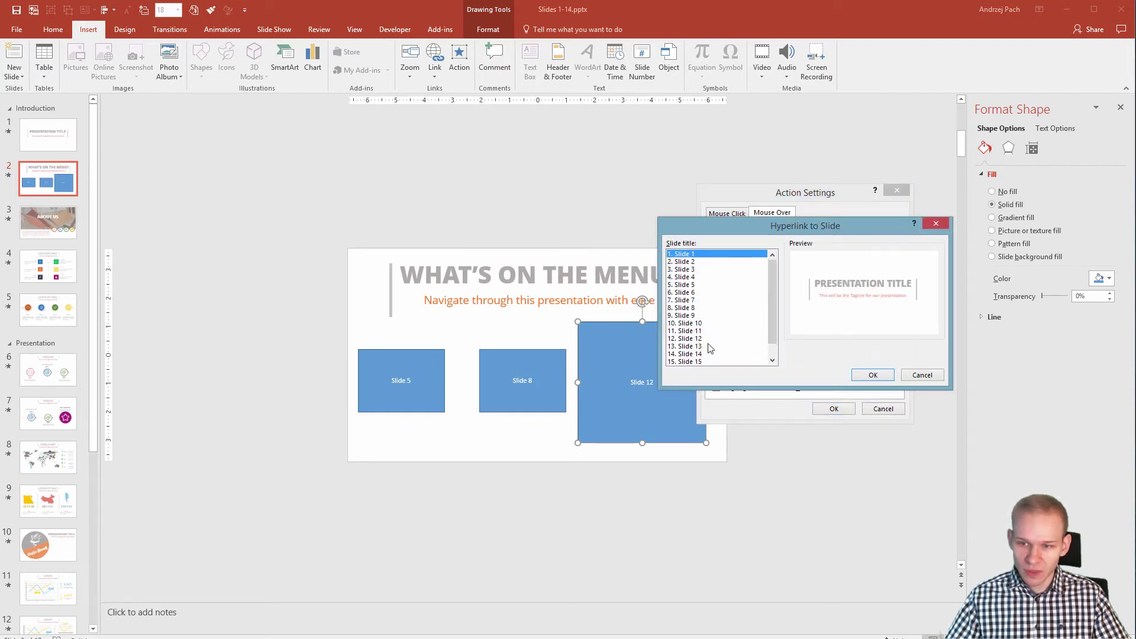
pyautogui.click(704, 339)
pyautogui.click(873, 374)
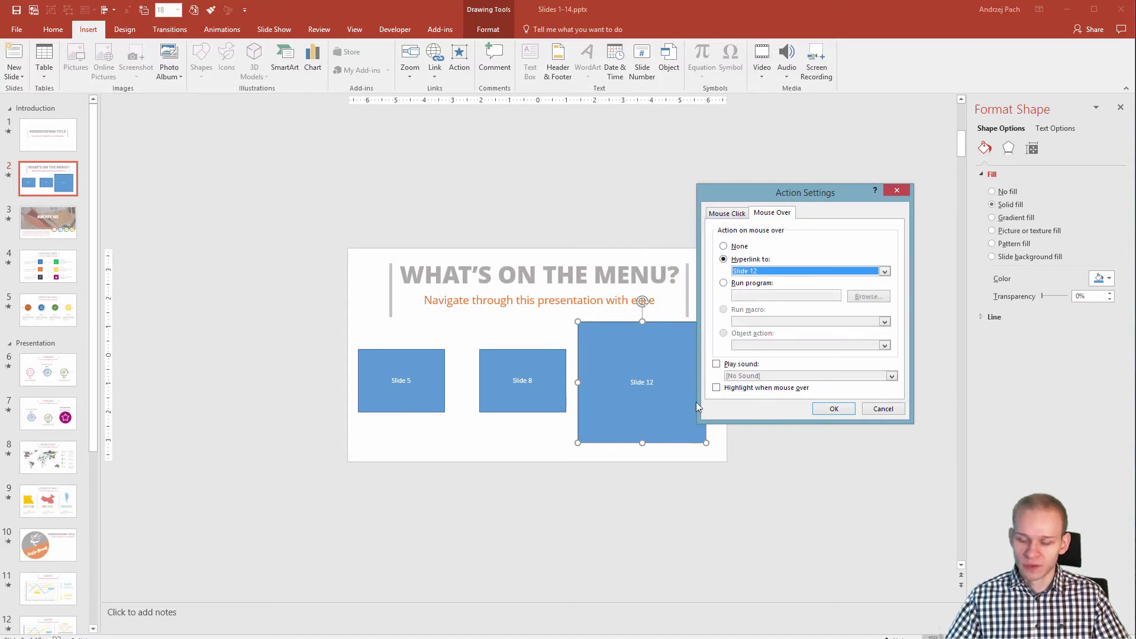
pyautogui.click(823, 412)
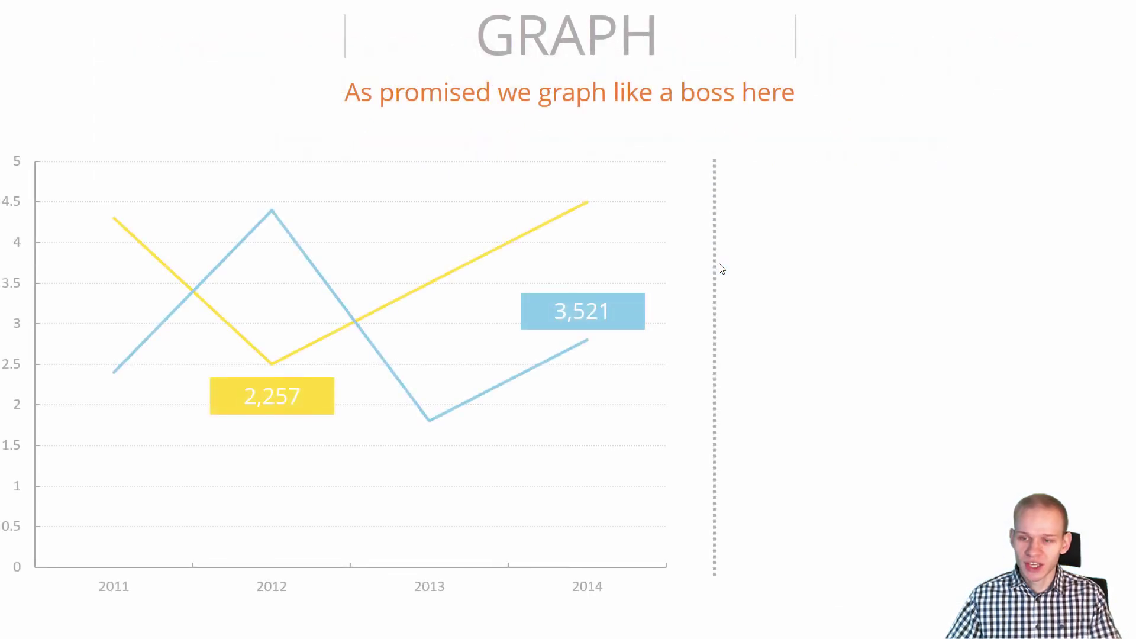
pyautogui.click(721, 268)
pyautogui.press('Escape')
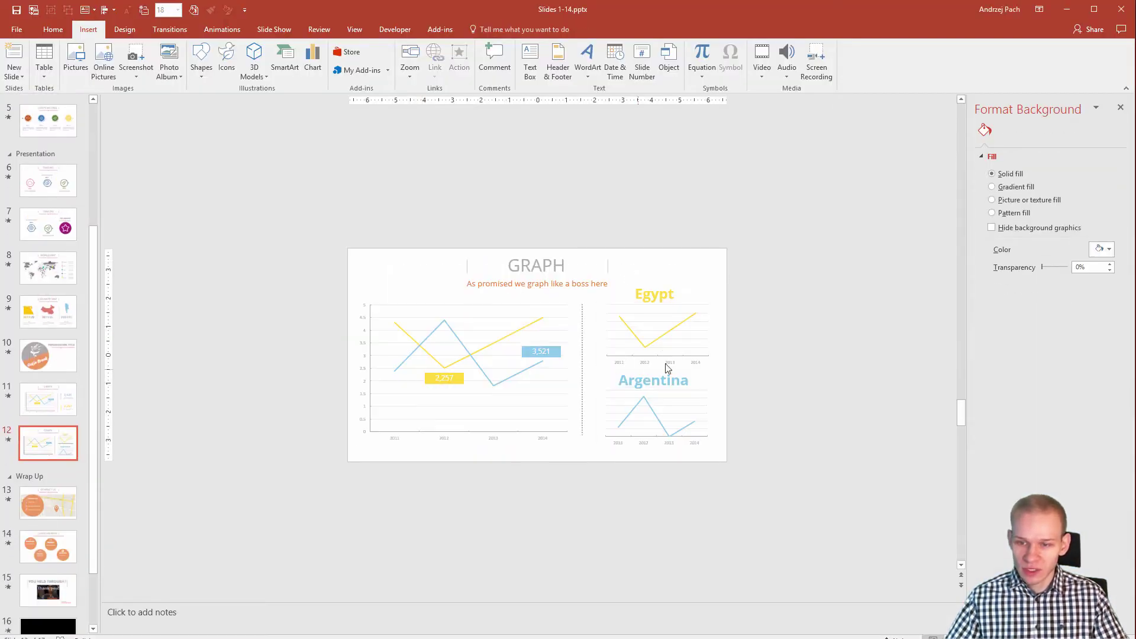
pyautogui.scroll(1, 26, 201)
pyautogui.click(48, 178)
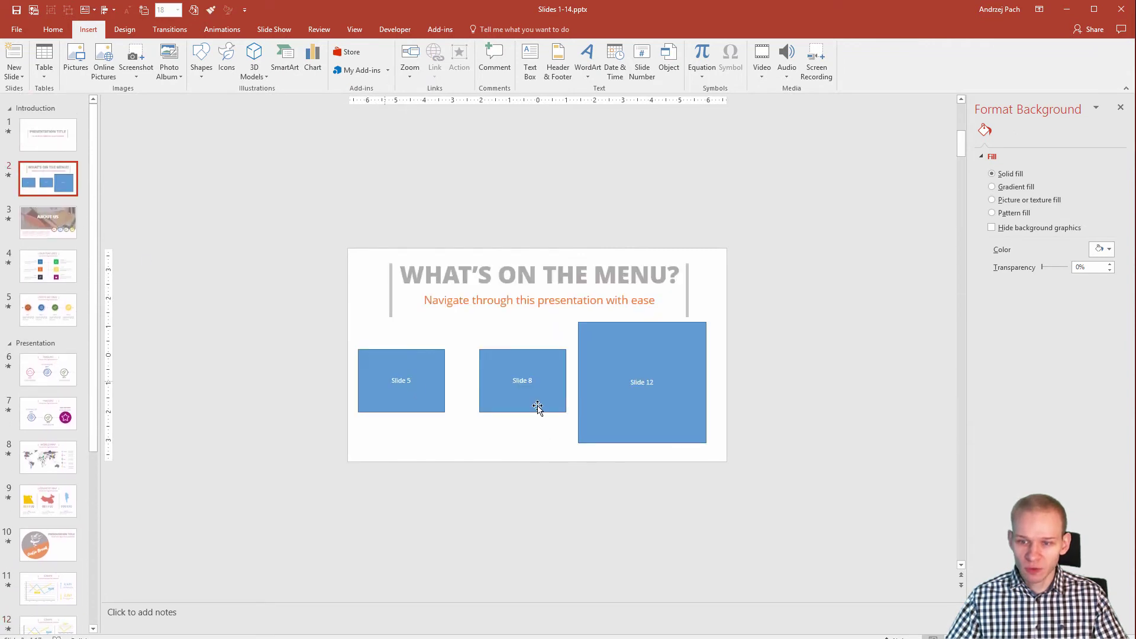
pyautogui.click(610, 338)
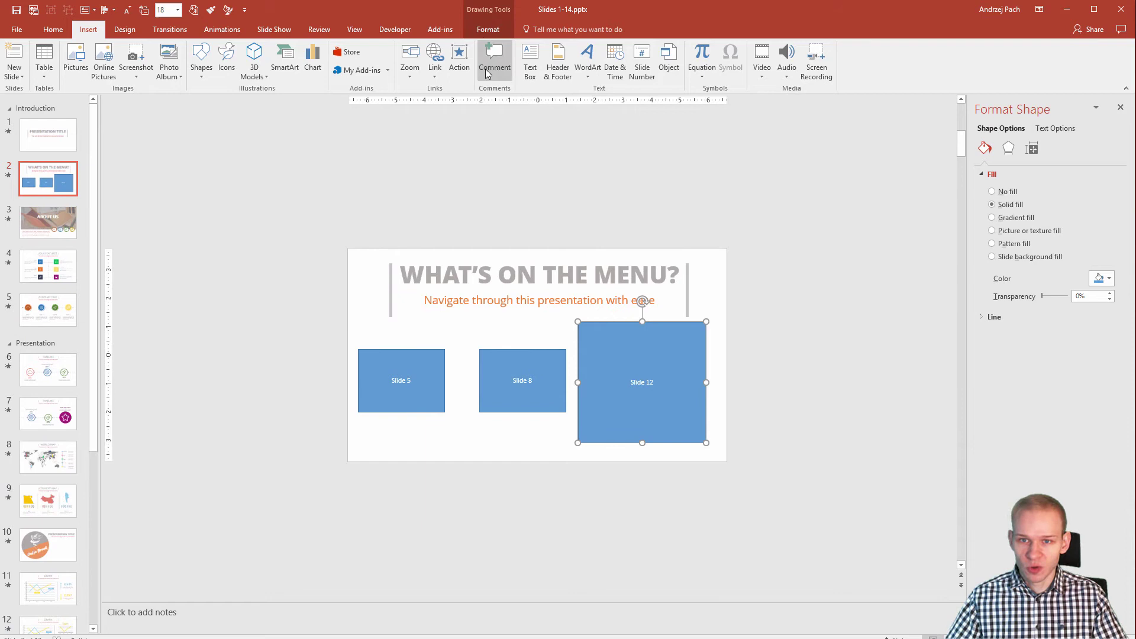
# Review the Slide 12 box's Mouse Click and Mouse Over actions, keeping the hover link
pyautogui.click(459, 59)
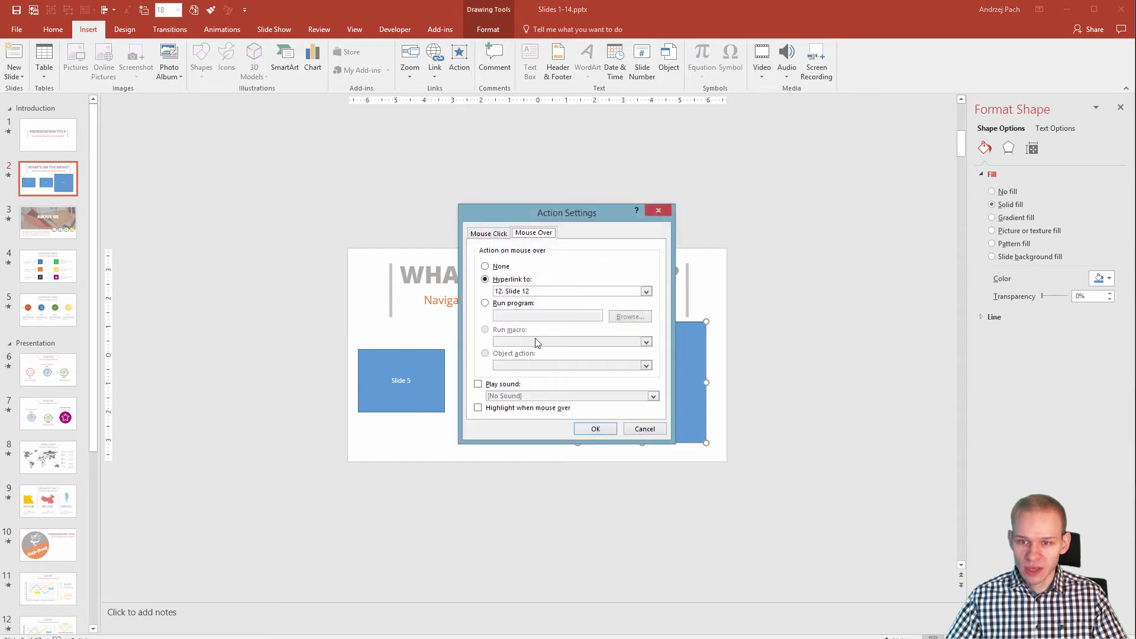
pyautogui.click(491, 235)
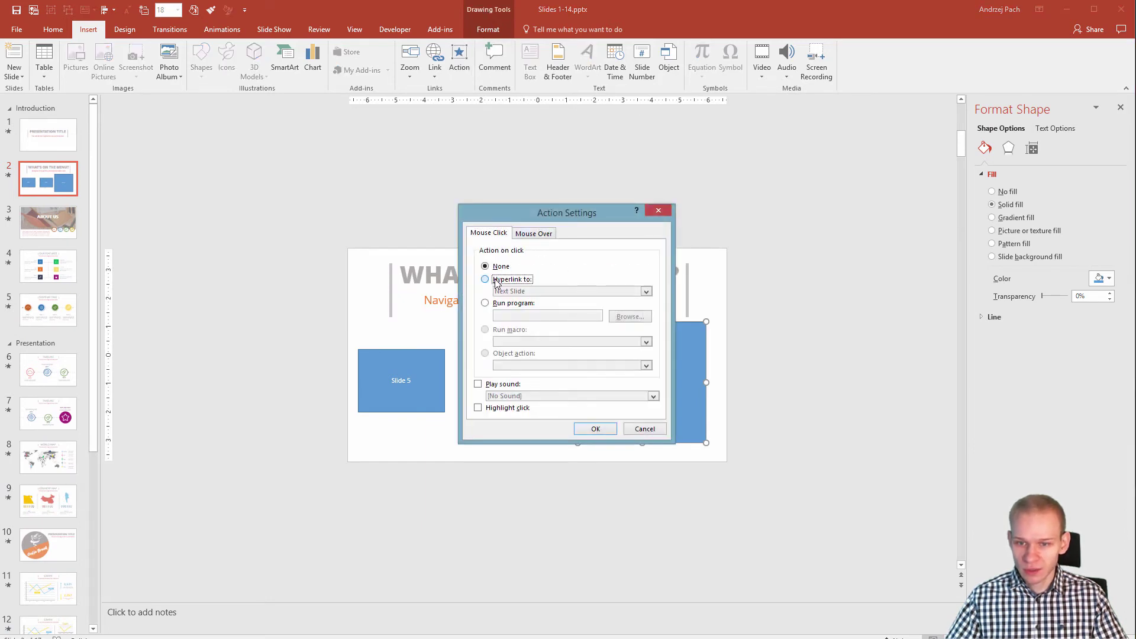
pyautogui.click(533, 234)
pyautogui.press('Tab')
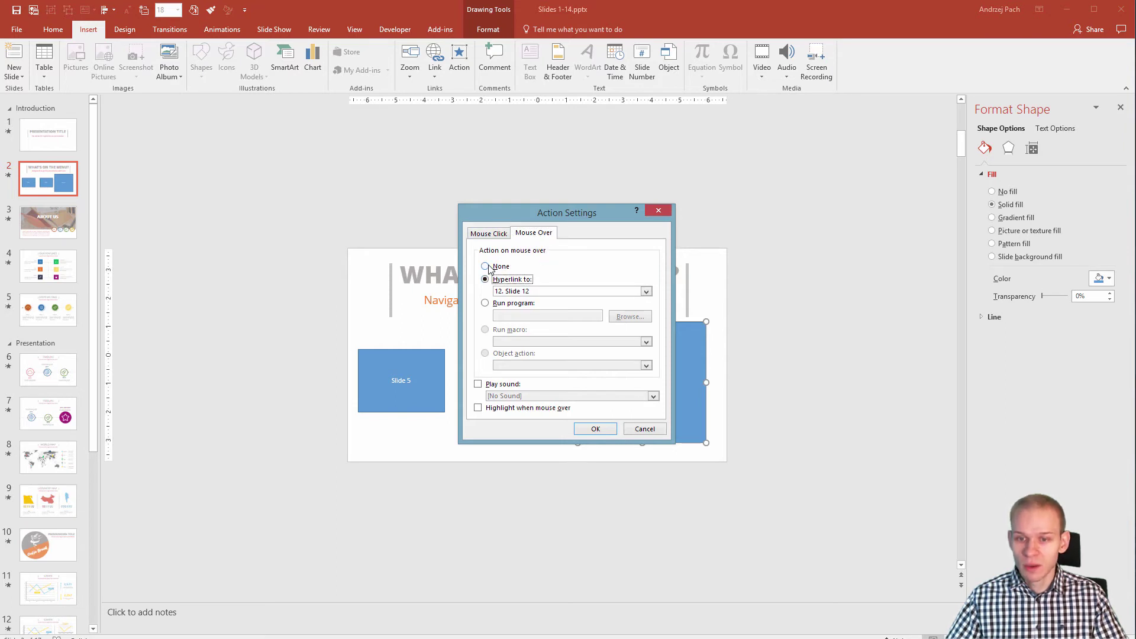
pyautogui.click(596, 428)
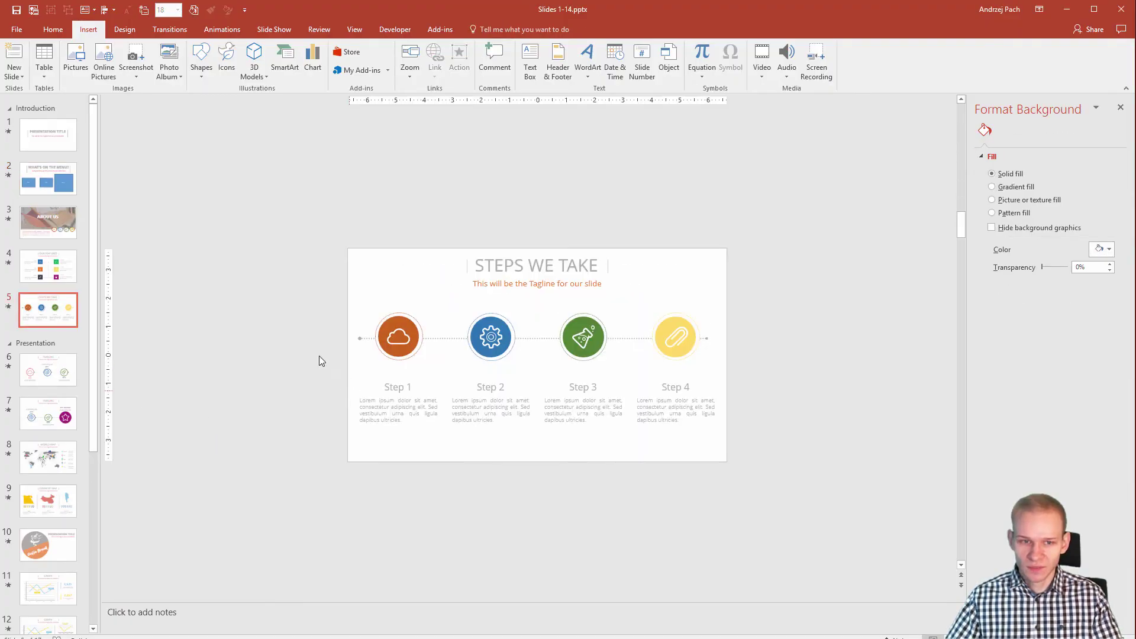
# Paste a copy of the navigation slide's box onto slide 5, Steps We Take
pyautogui.click(36, 184)
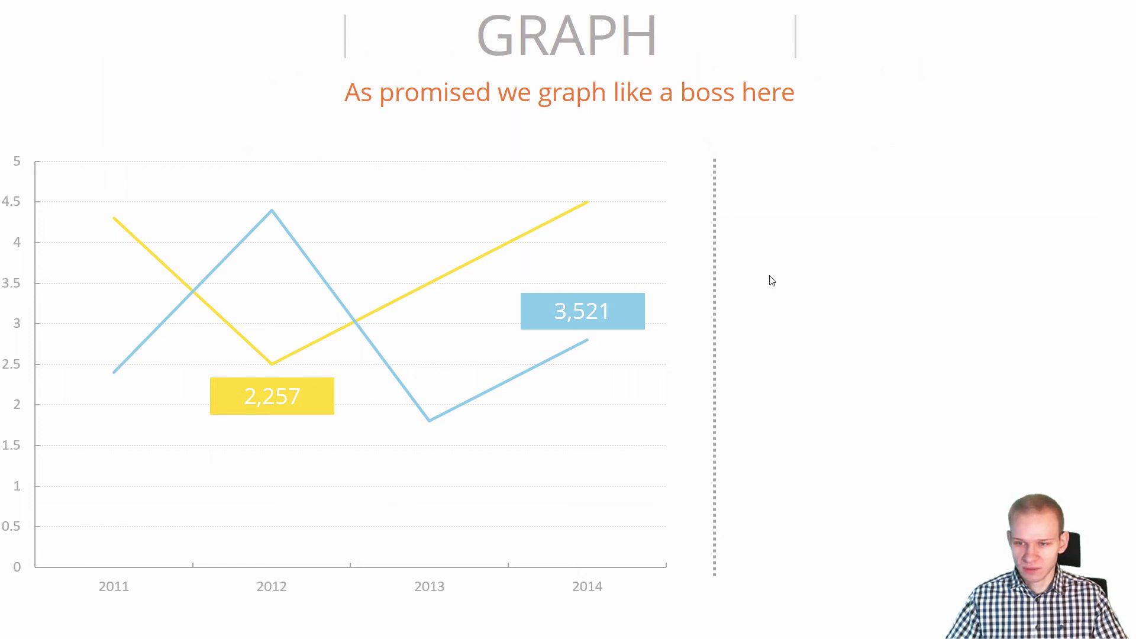
pyautogui.press('Escape')
pyautogui.click(385, 387)
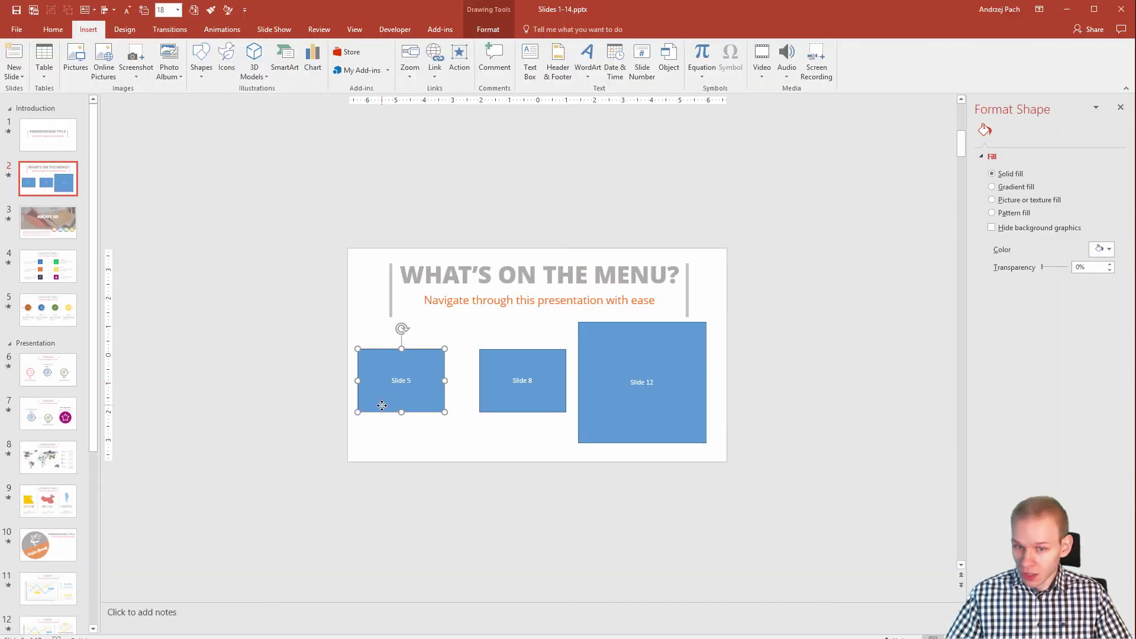
pyautogui.click(46, 312)
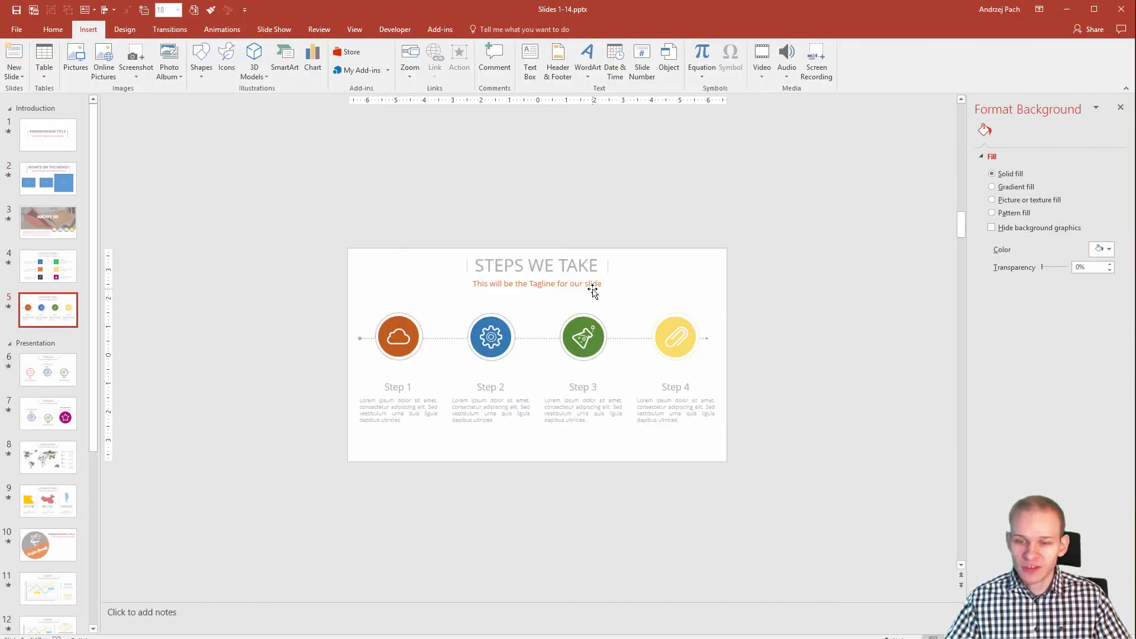
pyautogui.hotkey('ctrl', 'v')
# Move the Back to navigation box to the top right and hyperlink it to slide 2
pyautogui.moveTo(402, 378); pyautogui.dragTo(697, 263)
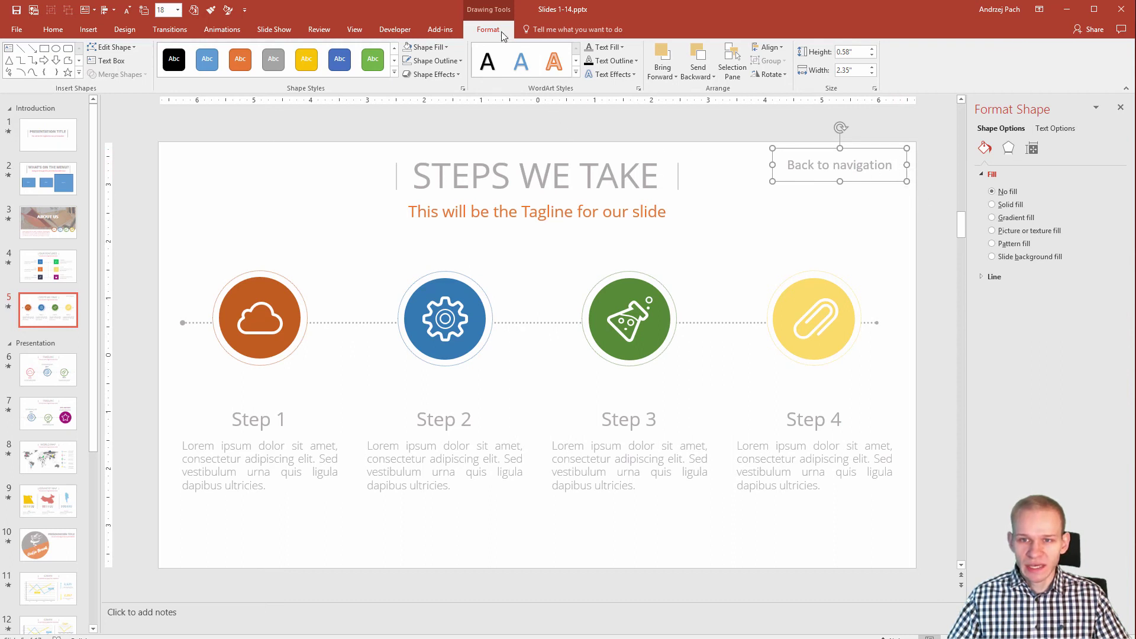
pyautogui.click(91, 31)
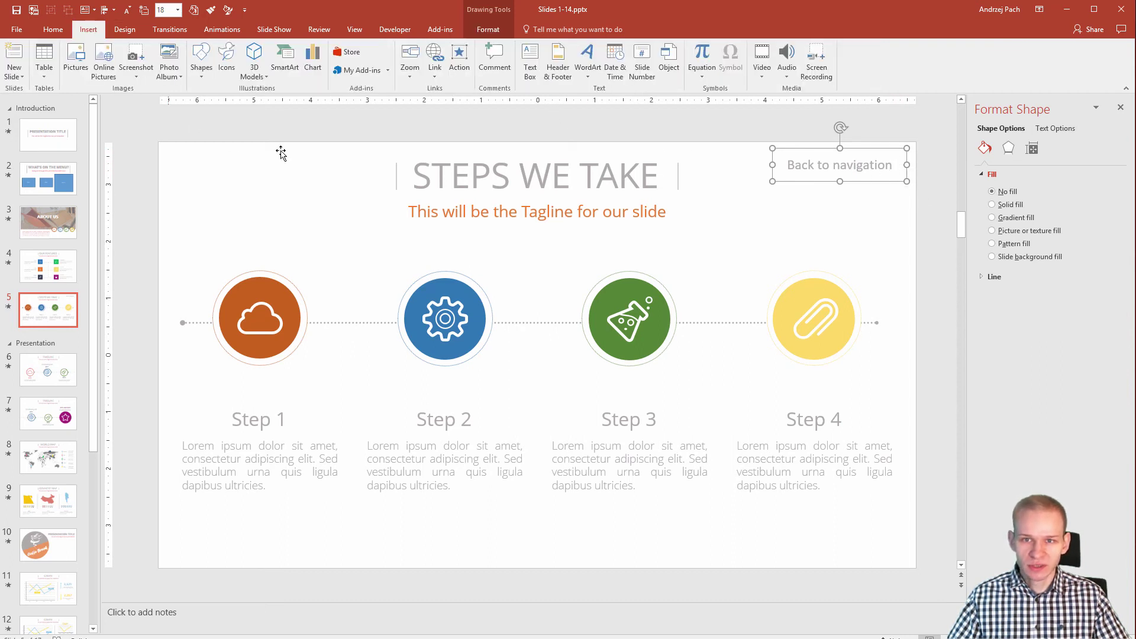
pyautogui.click(435, 53)
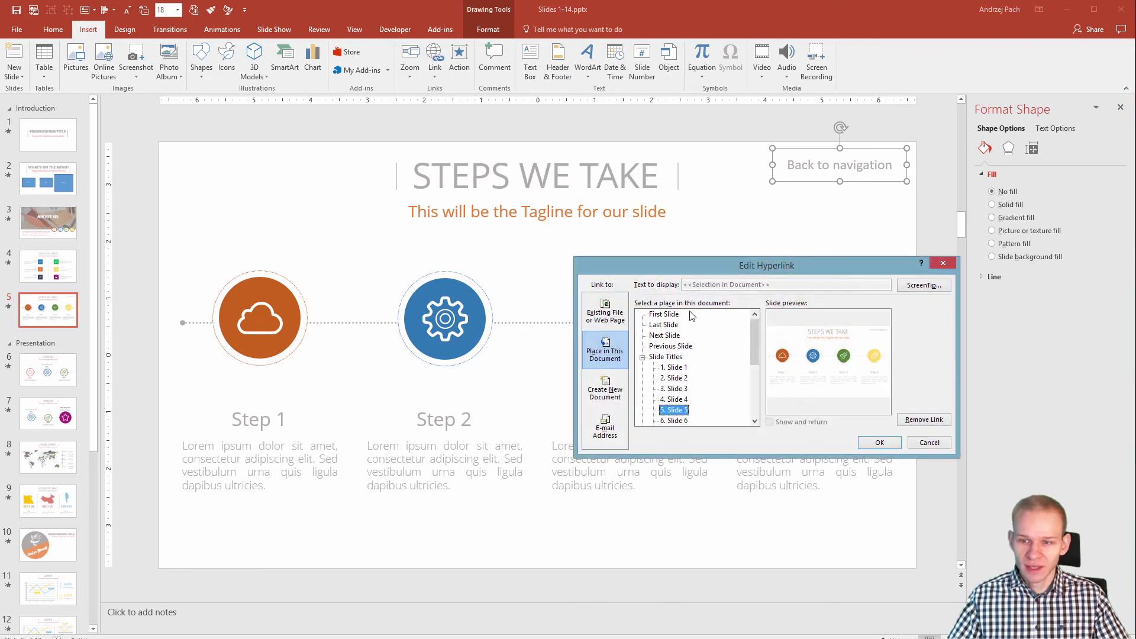
pyautogui.click(678, 378)
pyautogui.click(880, 444)
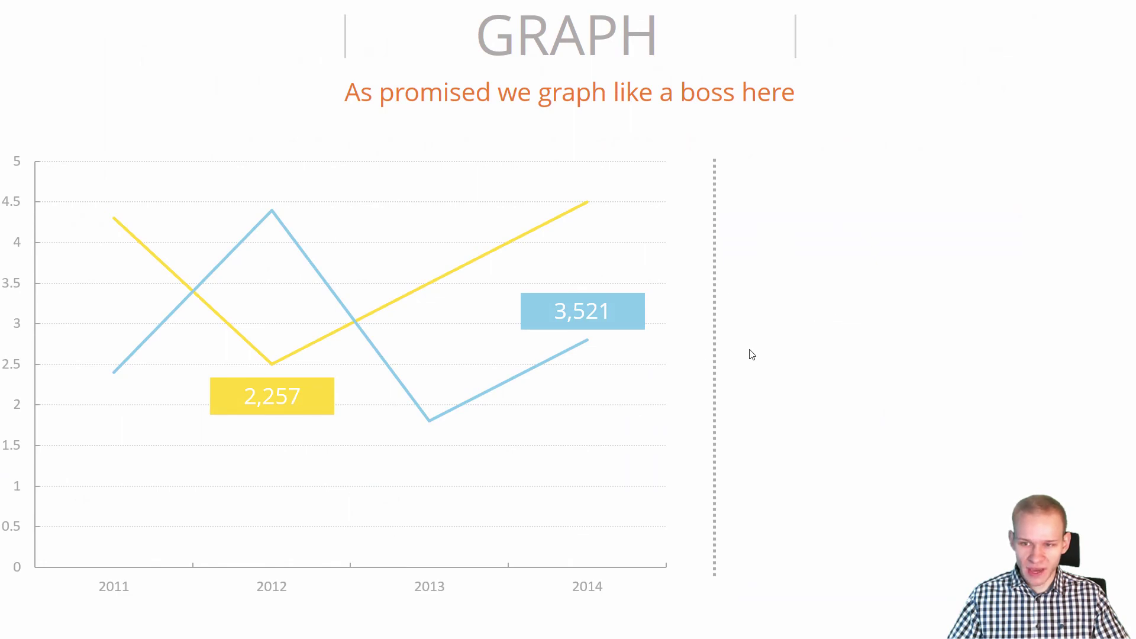
# Exit the slideshow and select slide 2 in the thumbnail pane
pyautogui.press('Escape')
pyautogui.scroll(5, 36, 290)
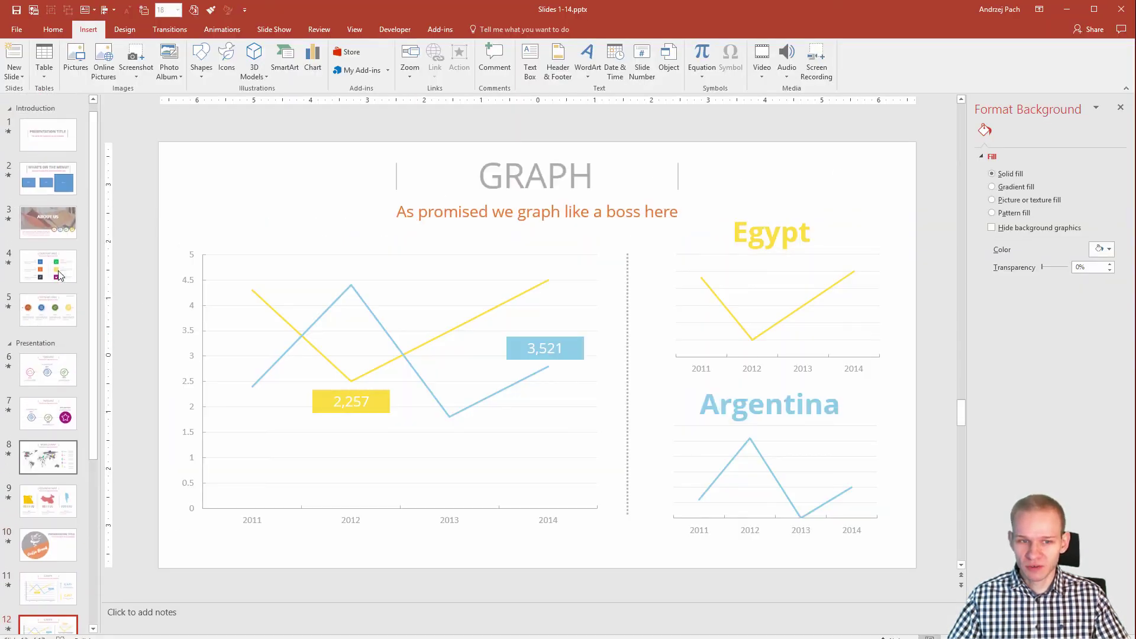
pyautogui.click(48, 178)
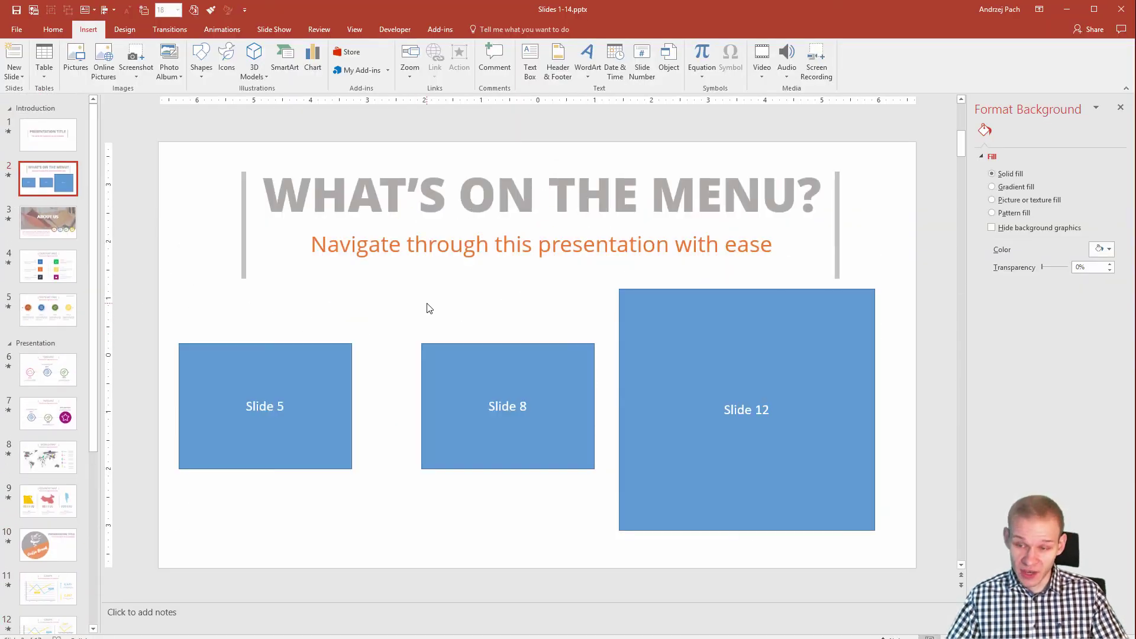